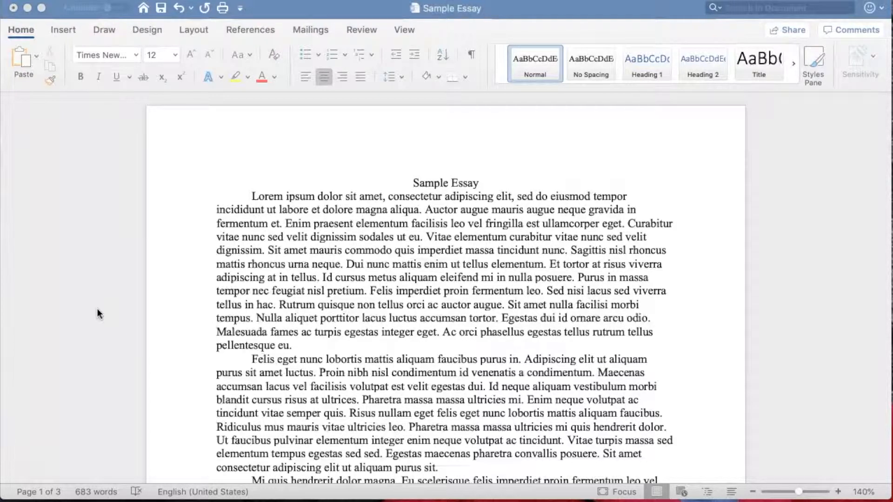
{"action": "left_click", "coordinate": [179, 241]}
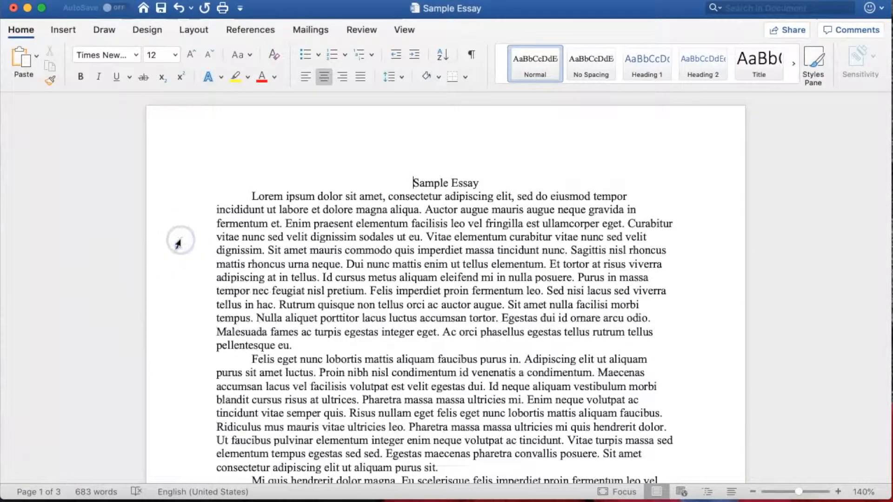
{"action": "scroll", "coordinate": [178, 242], "scroll_direction": "down", "scroll_amount": 2}
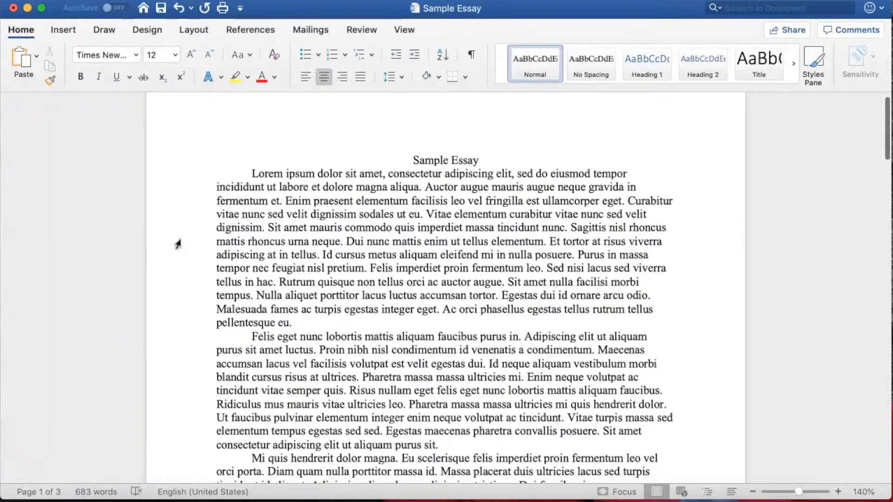
{"action": "scroll", "coordinate": [178, 242], "scroll_direction": "up", "scroll_amount": 2}
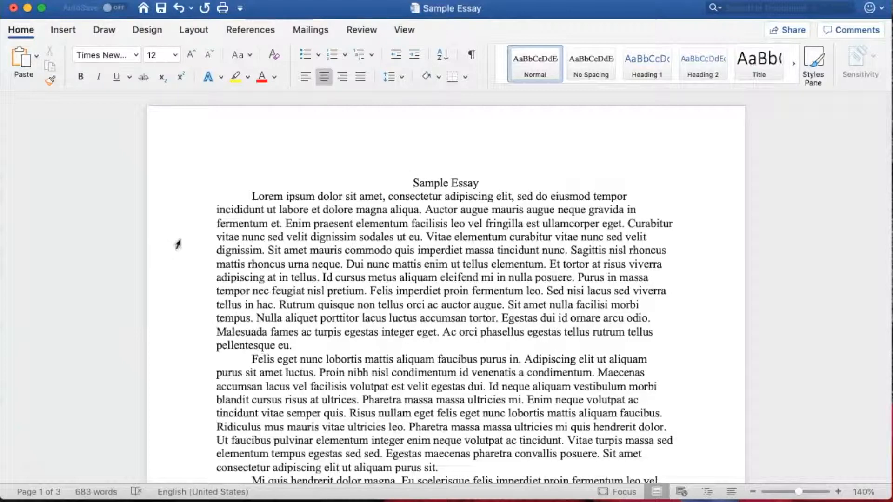
{"action": "left_click", "coordinate": [352, 197]}
{"action": "left_click", "coordinate": [394, 183]}
{"action": "left_click_drag", "start_coordinate": [393, 183], "coordinate": [484, 305]}
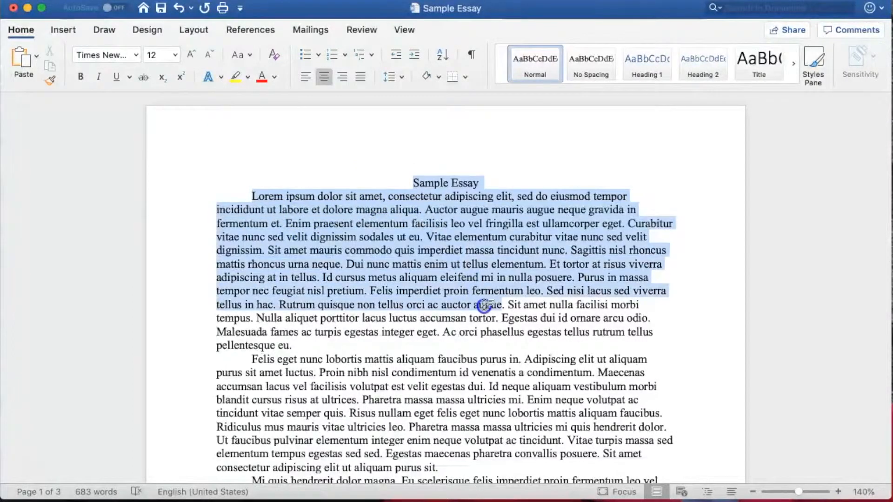
{"action": "left_click", "coordinate": [484, 305]}
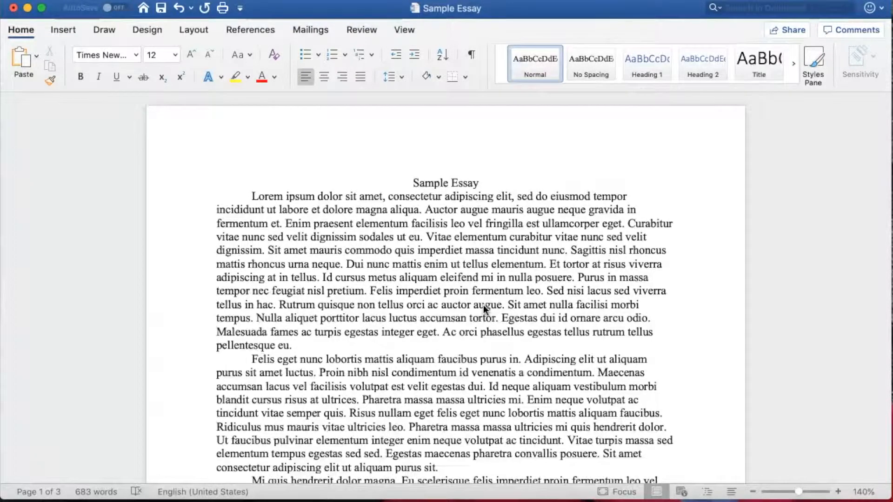
Step: Set the font of the entire essay to Times New Roman, size 12
{"action": "key", "text": "super+a"}
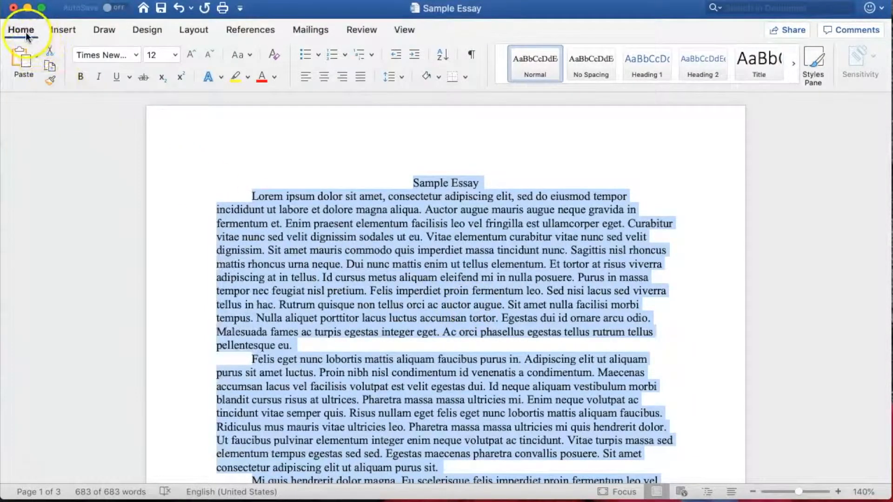
{"action": "left_click", "coordinate": [136, 56]}
{"action": "mouse_move", "coordinate": [158, 171]}
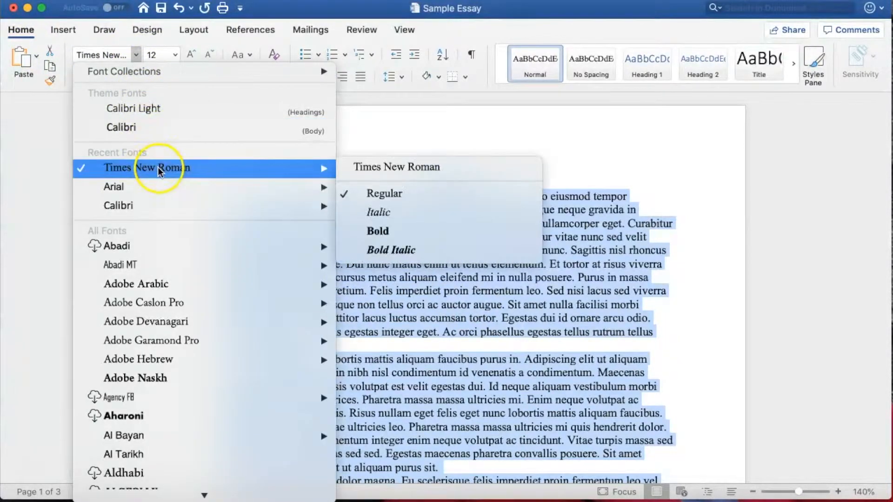
{"action": "left_click", "coordinate": [158, 169]}
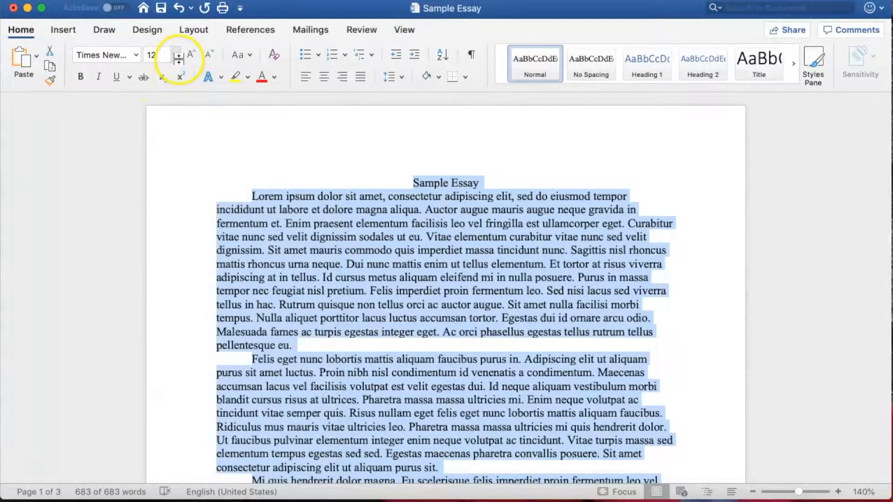
{"action": "left_click", "coordinate": [176, 56]}
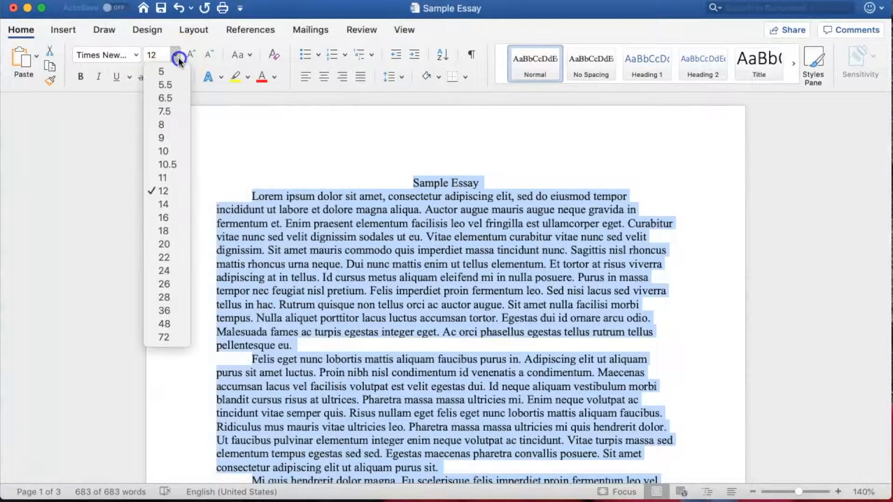
{"action": "left_click", "coordinate": [174, 190]}
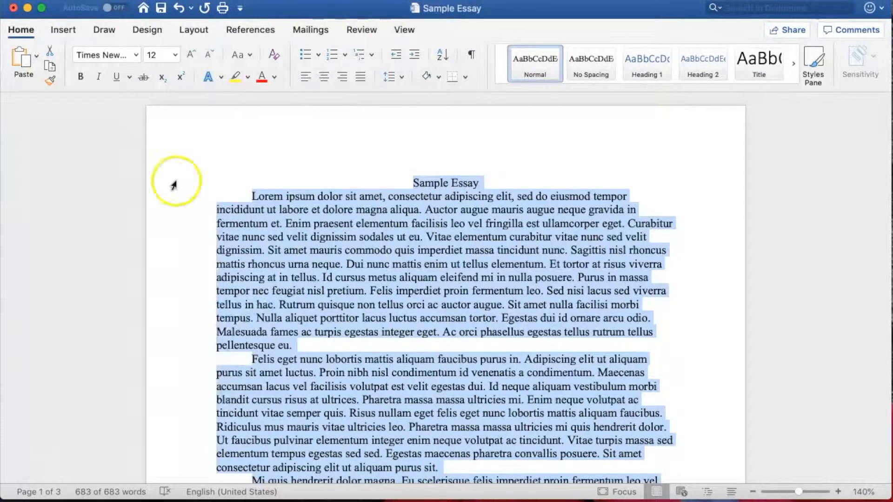
Step: Set the line spacing of the whole essay to 2.0
{"action": "left_click", "coordinate": [393, 82]}
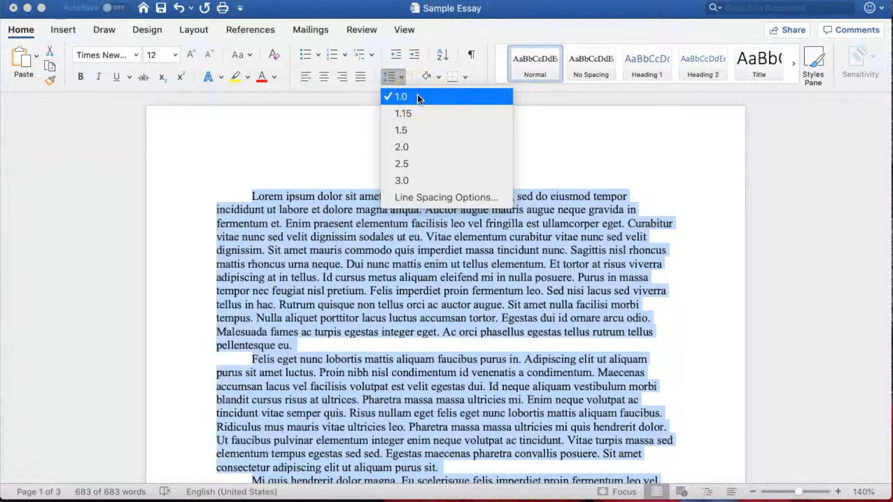
{"action": "left_click", "coordinate": [418, 145]}
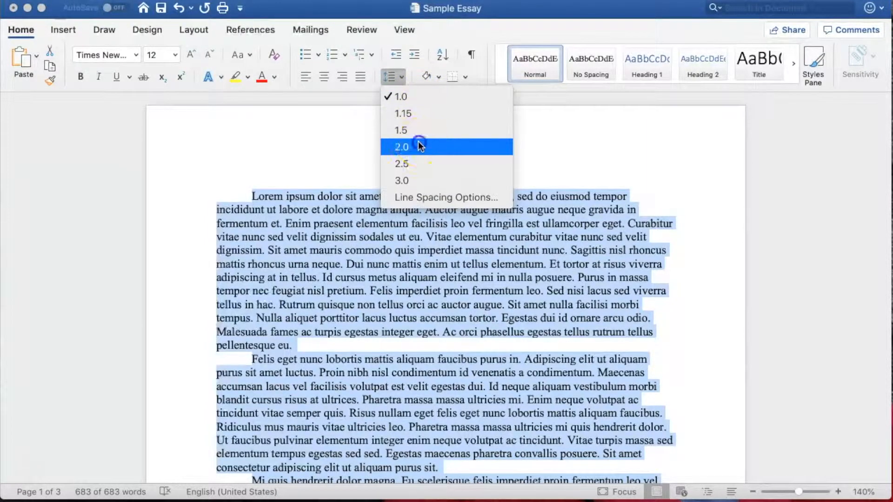
{"action": "scroll", "coordinate": [419, 143], "scroll_direction": "down", "scroll_amount": 2}
{"action": "scroll", "coordinate": [417, 140], "scroll_direction": "down", "scroll_amount": 2}
Step: Apply Double line spacing to the selected essay text through the Paragraph settings, then deselect the text
{"action": "left_click", "coordinate": [408, 227]}
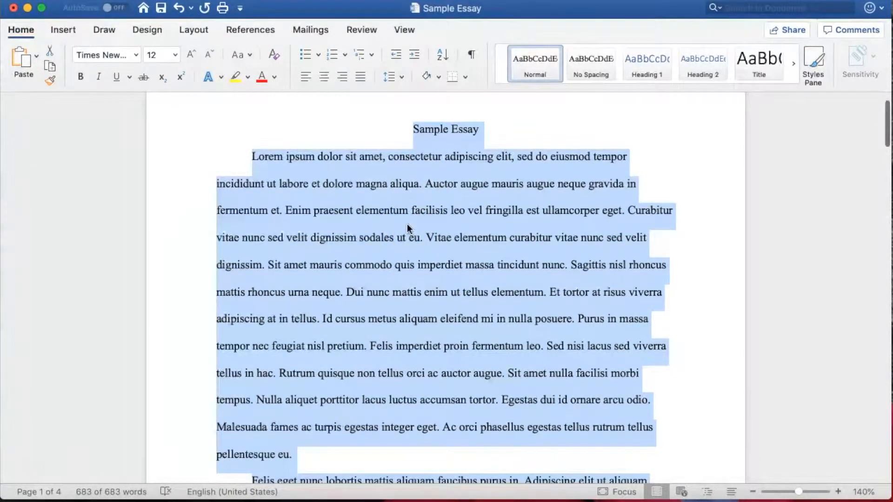
{"action": "right_click", "coordinate": [407, 225]}
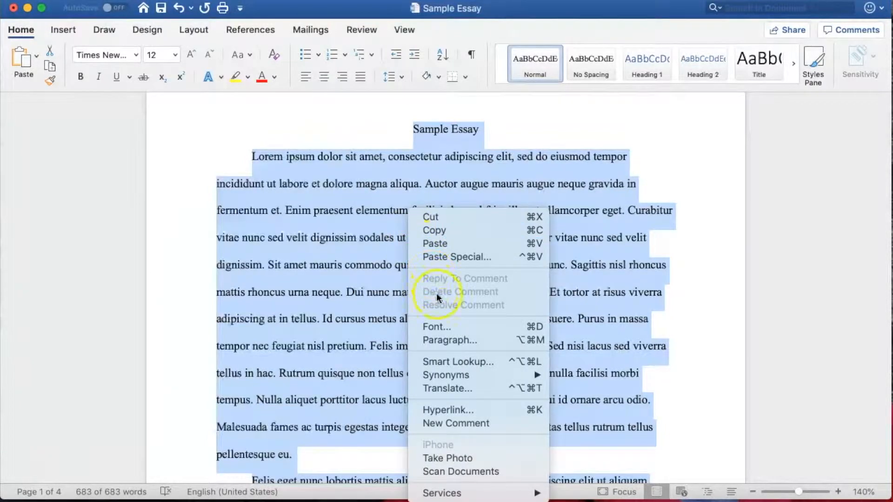
{"action": "left_click", "coordinate": [445, 336]}
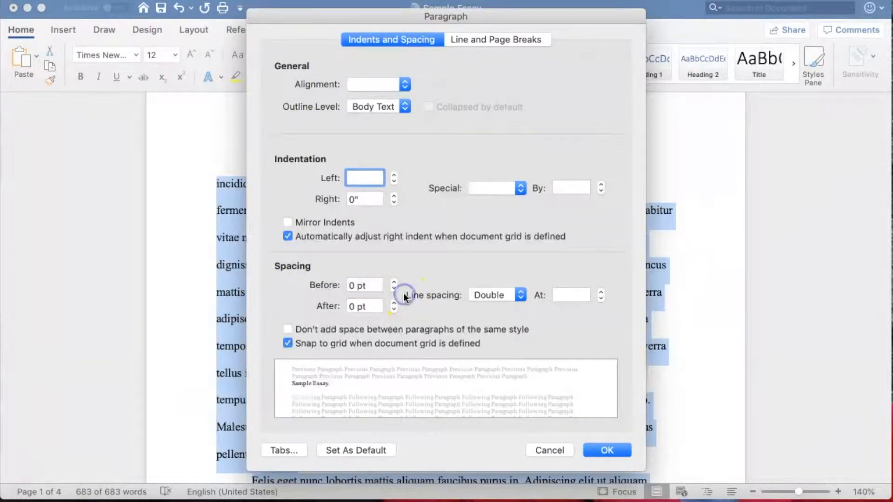
{"action": "left_click", "coordinate": [487, 299]}
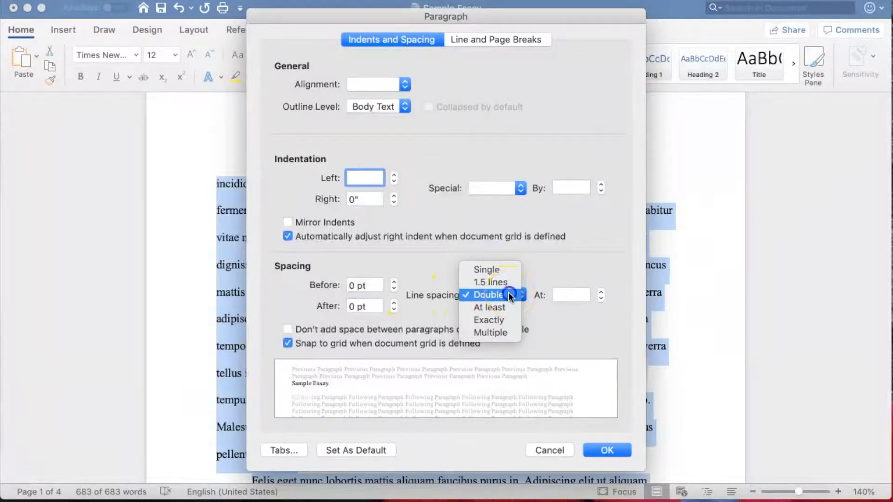
{"action": "left_click", "coordinate": [500, 295]}
{"action": "left_click", "coordinate": [608, 449]}
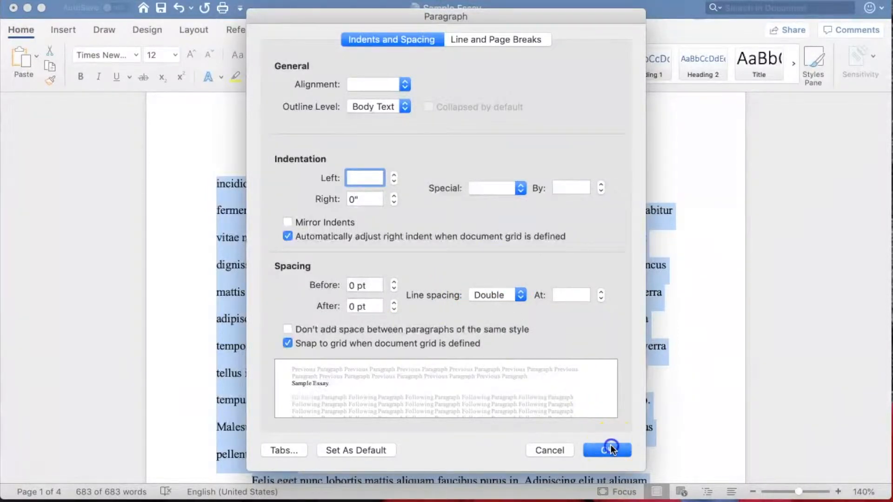
{"action": "scroll", "coordinate": [484, 305], "scroll_direction": "up", "scroll_amount": 3}
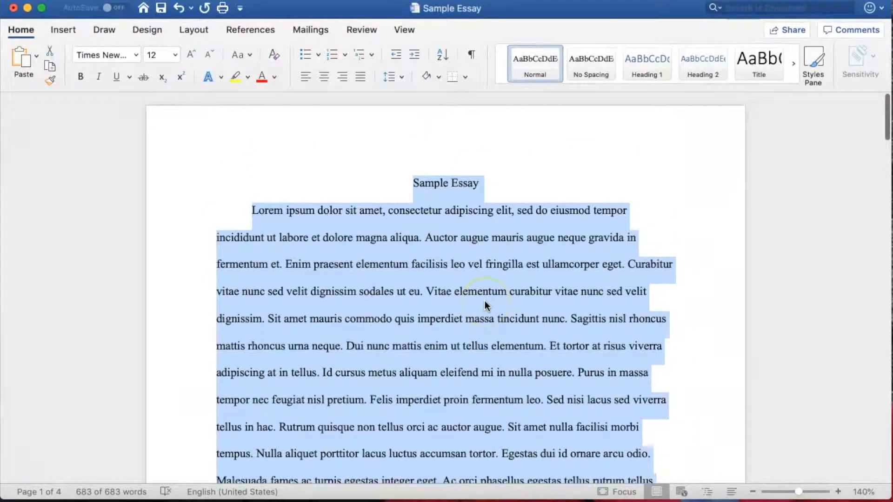
{"action": "key", "text": "Left"}
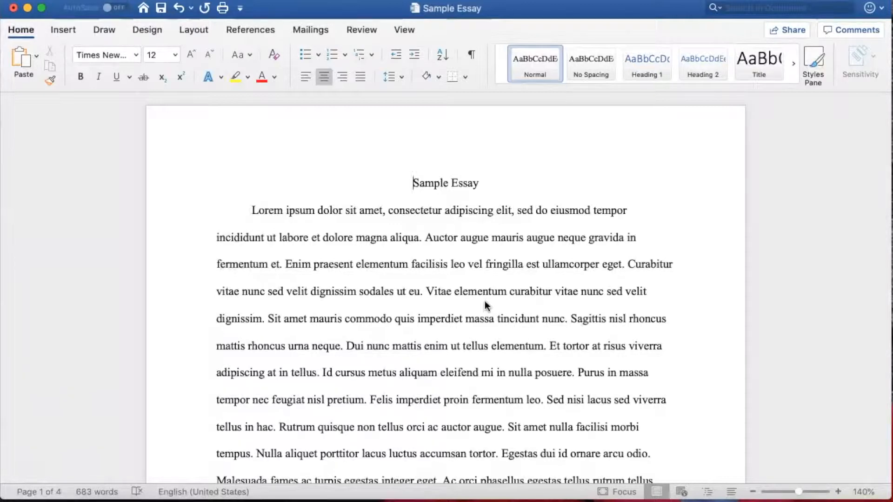
Step: Insert a right-aligned page number in the header, shown on the first page as well
{"action": "double_click", "coordinate": [341, 134]}
{"action": "left_click", "coordinate": [233, 159]}
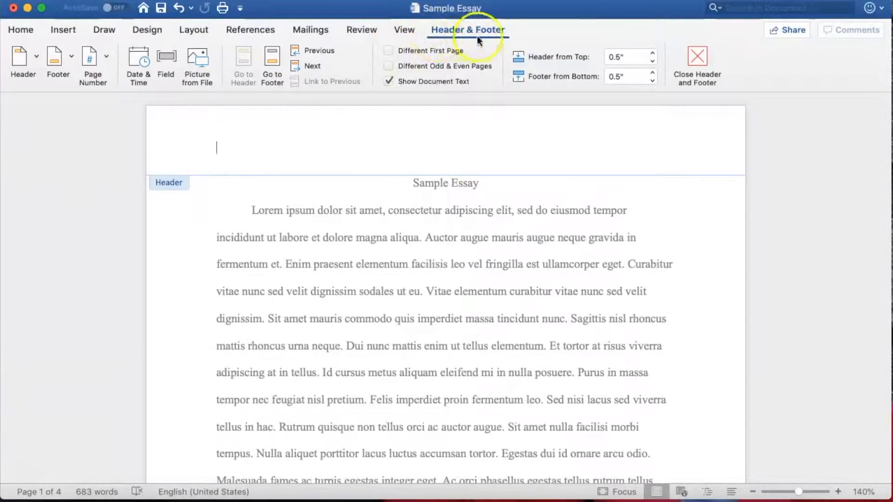
{"action": "left_click", "coordinate": [100, 56]}
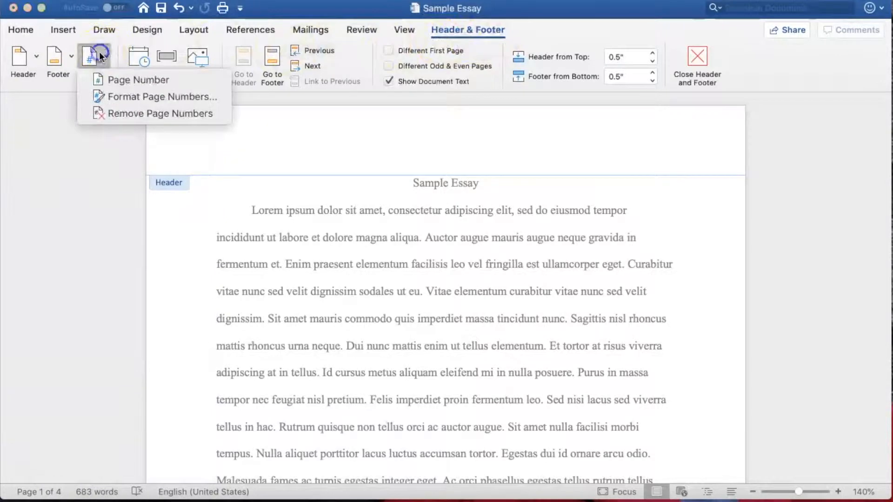
{"action": "left_click", "coordinate": [112, 81]}
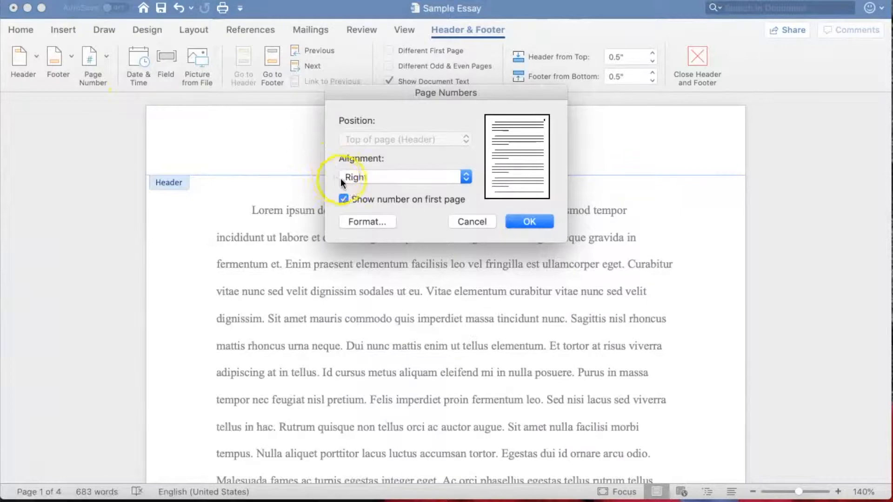
{"action": "left_click", "coordinate": [523, 222]}
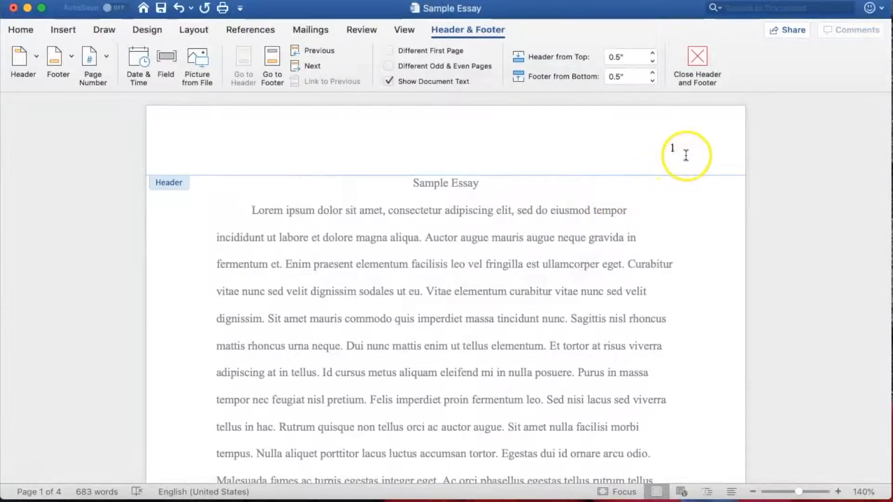
Step: Add "LastName" and a space before the header page number, close the header and check it on the following page
{"action": "left_click", "coordinate": [672, 148]}
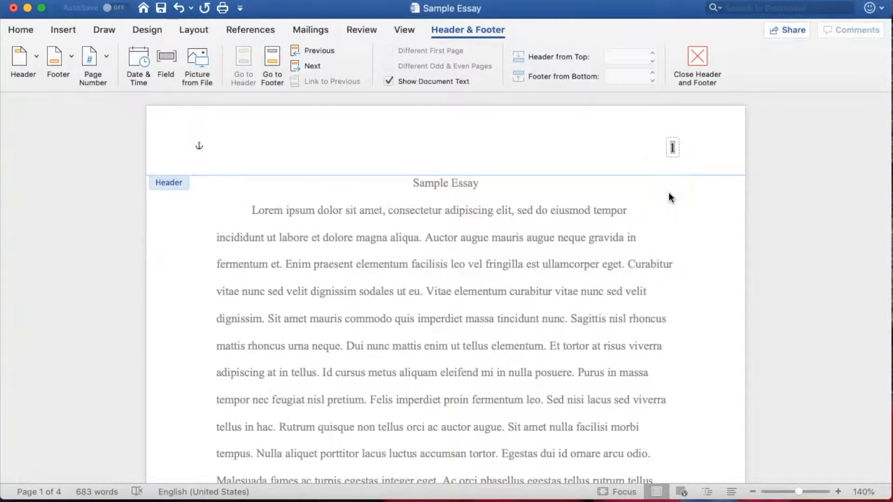
{"action": "type", "text": "LastName"}
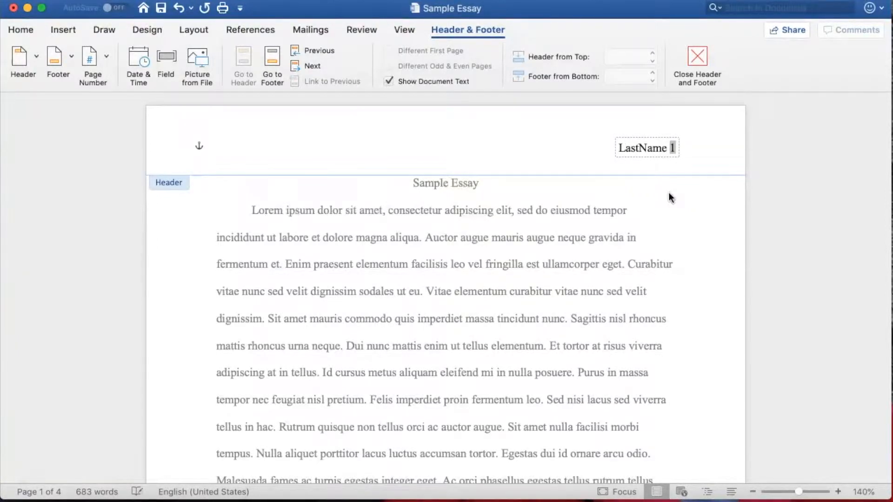
{"action": "double_click", "coordinate": [683, 202]}
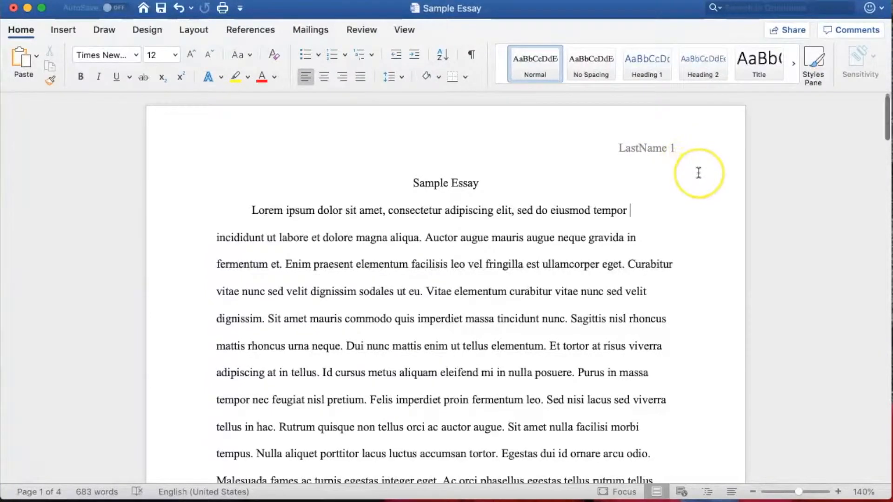
{"action": "scroll", "coordinate": [697, 172], "scroll_direction": "down", "scroll_amount": 5}
{"action": "scroll", "coordinate": [698, 172], "scroll_direction": "down", "scroll_amount": 10}
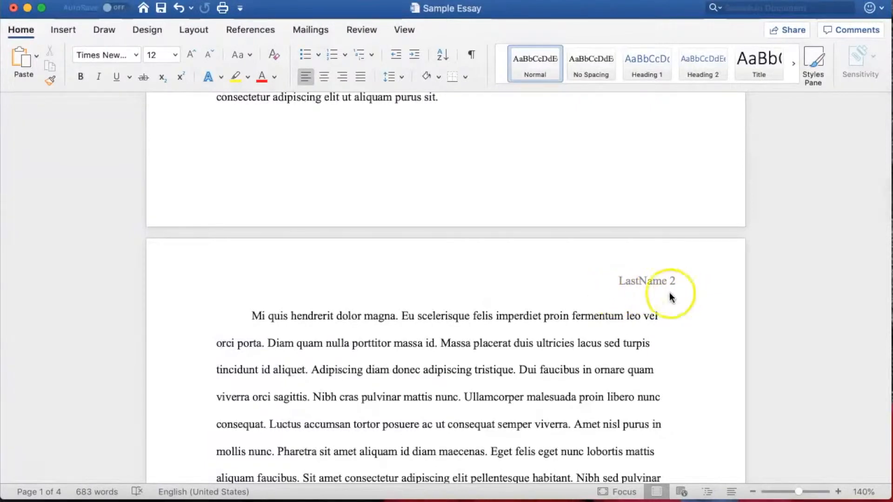
{"action": "scroll", "coordinate": [584, 289], "scroll_direction": "up", "scroll_amount": 6}
{"action": "scroll", "coordinate": [585, 289], "scroll_direction": "up", "scroll_amount": 8}
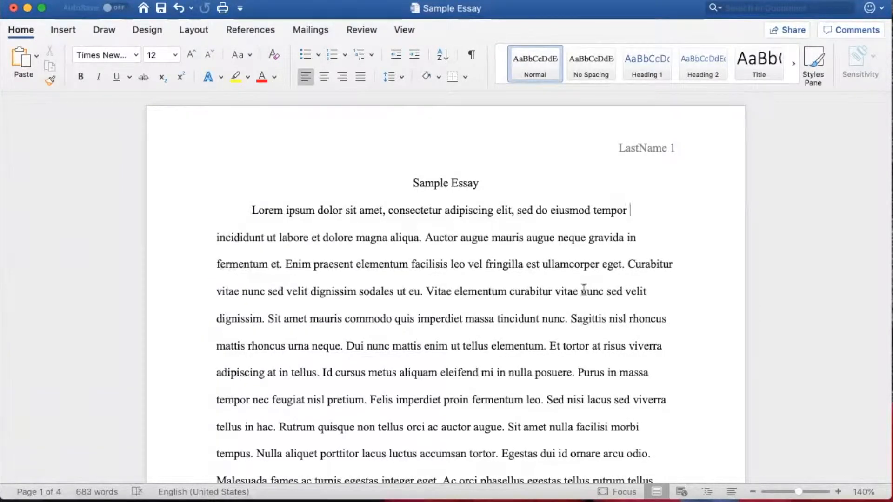
Step: Insert a blank, left-aligned line above the essay title
{"action": "left_click", "coordinate": [406, 183]}
{"action": "key", "text": "Return"}
{"action": "key", "text": "Up"}
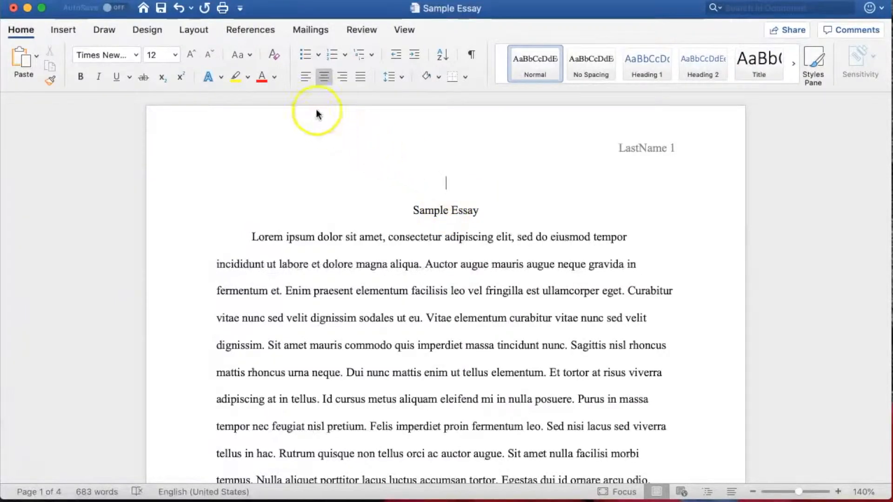
{"action": "left_click", "coordinate": [305, 77]}
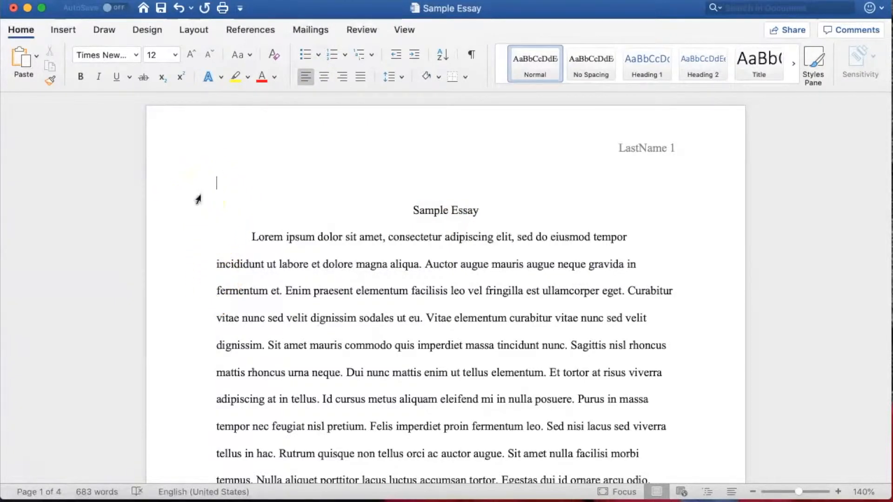
Step: Enter "Your Name" and "Professor's Name" on separate lines above the title, with a new line after them
{"action": "type", "text": "Your Name"}
{"action": "key", "text": "Return"}
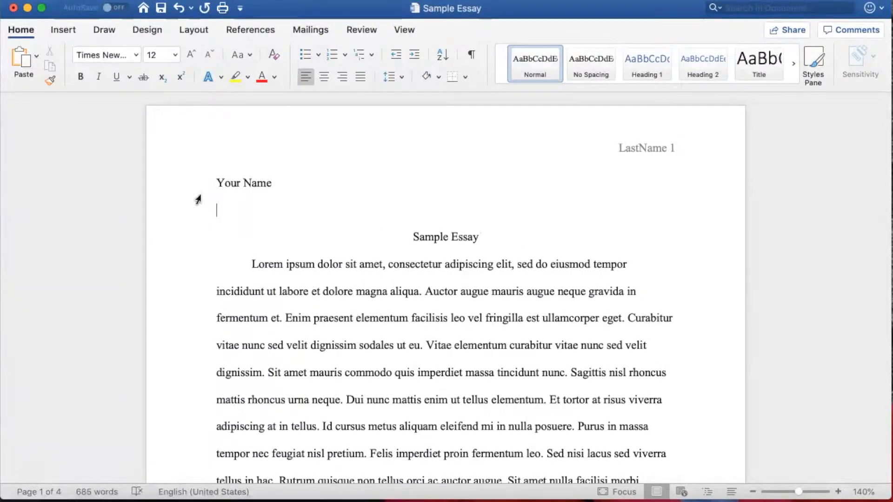
{"action": "type", "text": "Professo"}
{"action": "type", "text": "s Name"}
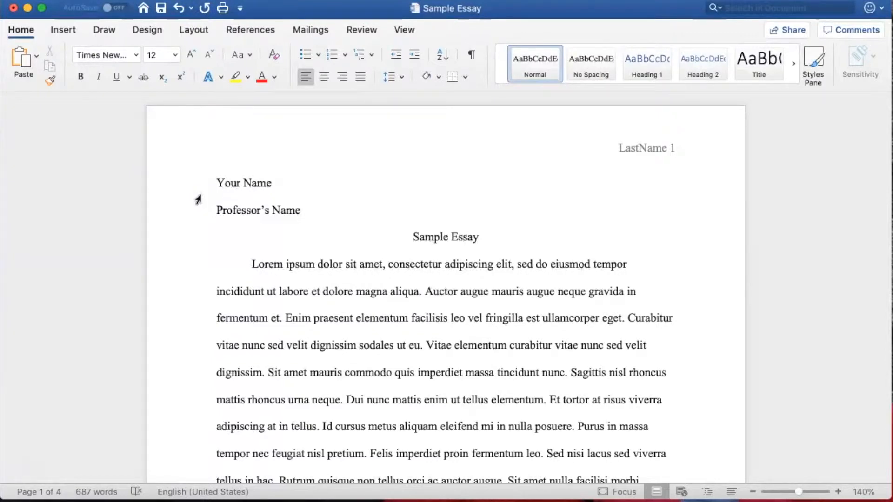
{"action": "key", "text": "Return"}
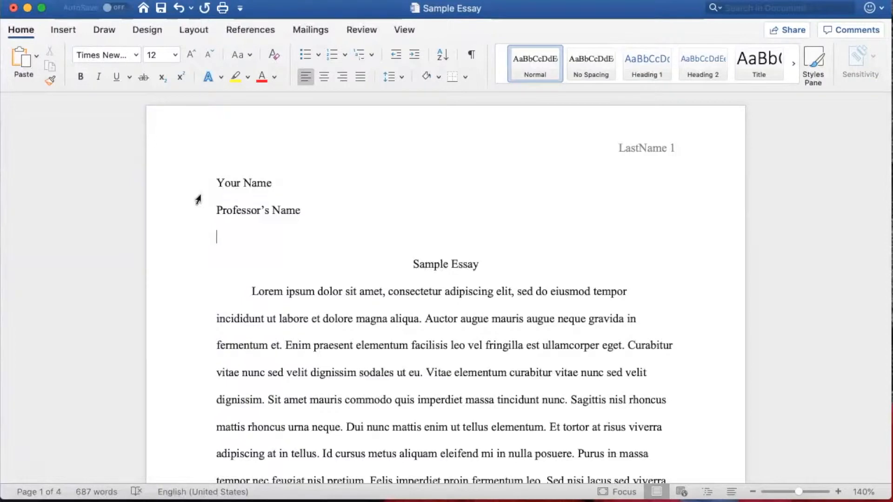
Step: Complete the heading above the title with the lines "English 101-01" and "2 May 2019"
{"action": "type", "text": "Eng"}
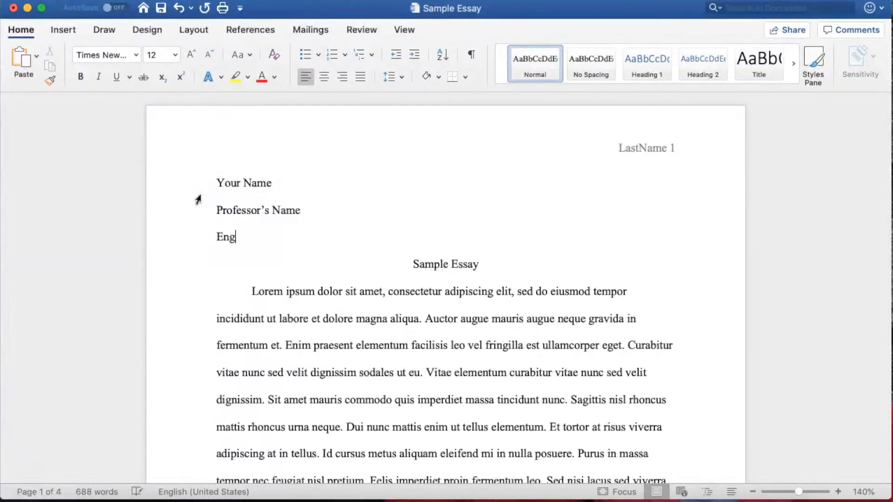
{"action": "type", "text": "lish 101-01"}
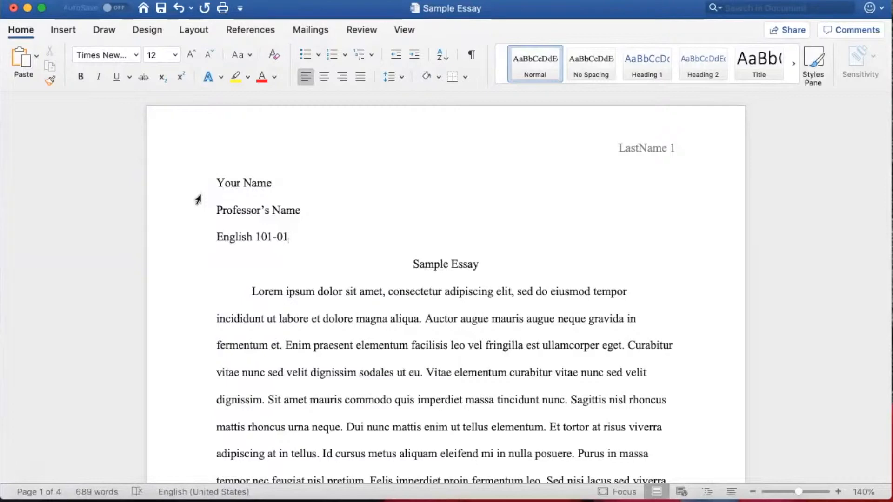
{"action": "key", "text": "Return"}
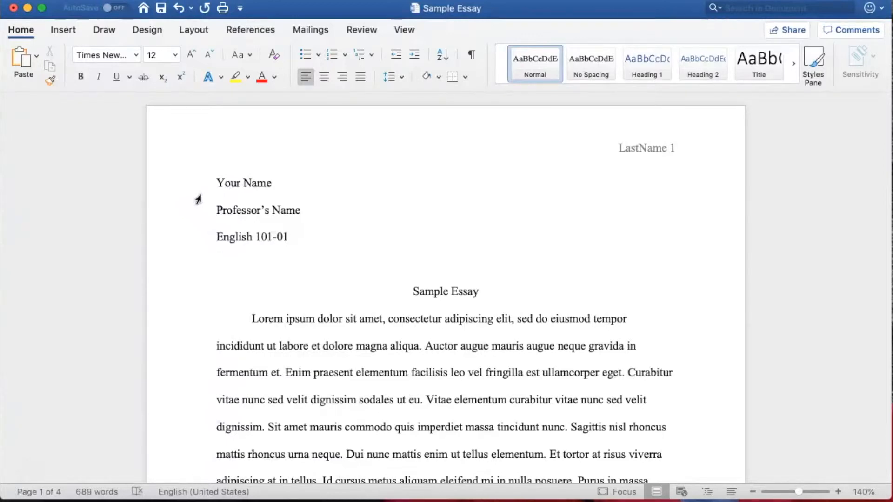
{"action": "type", "text": "2 May"}
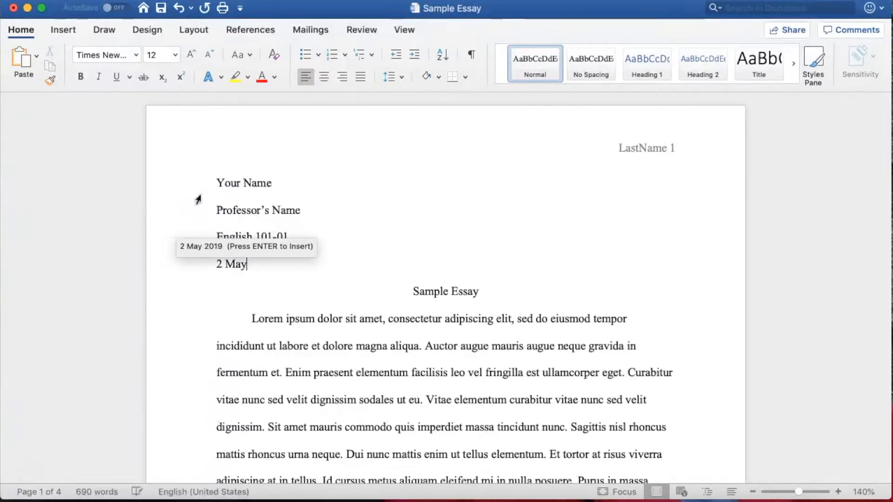
{"action": "type", "text": " 2019"}
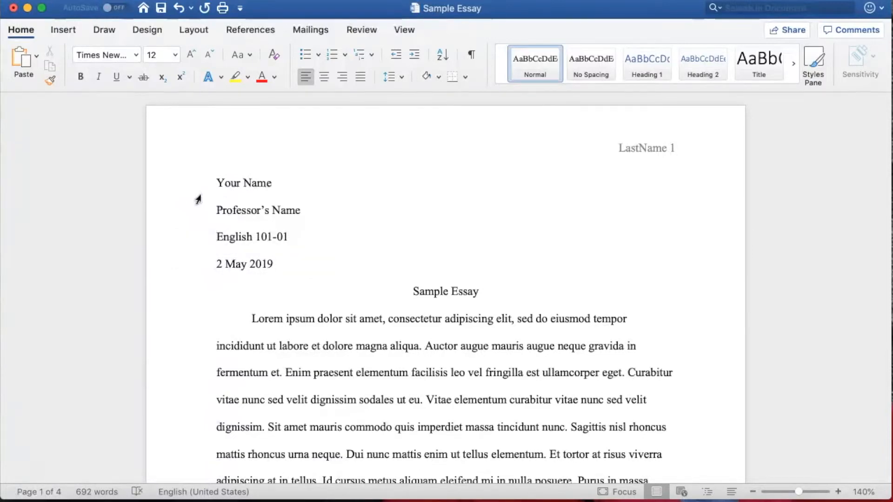
{"action": "scroll", "coordinate": [195, 198], "scroll_direction": "down", "scroll_amount": 2}
{"action": "scroll", "coordinate": [195, 198], "scroll_direction": "down", "scroll_amount": 3}
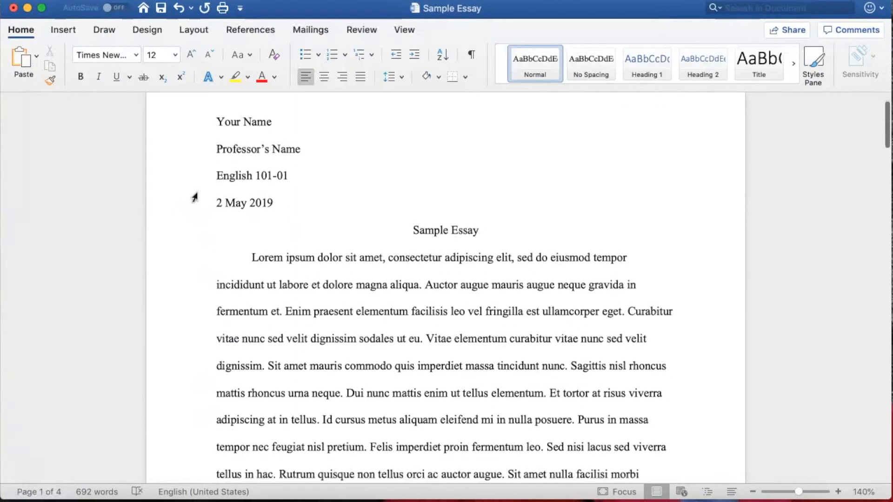
{"action": "scroll", "coordinate": [195, 197], "scroll_direction": "up", "scroll_amount": 5}
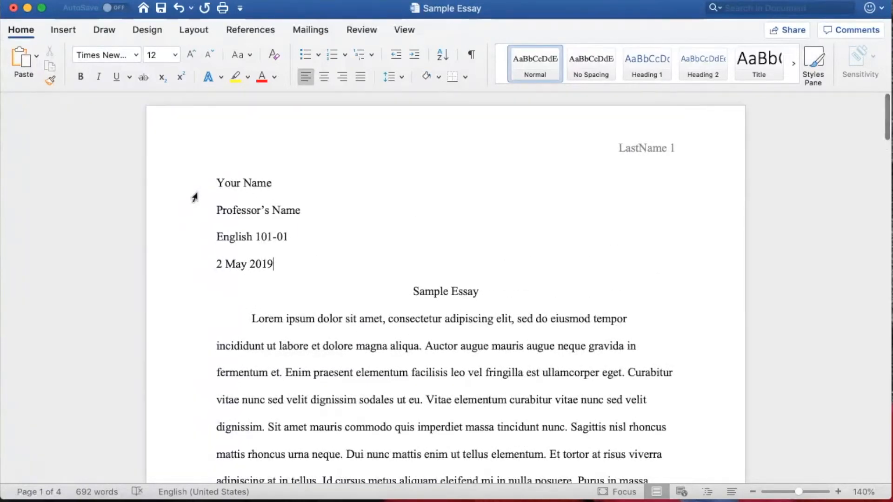